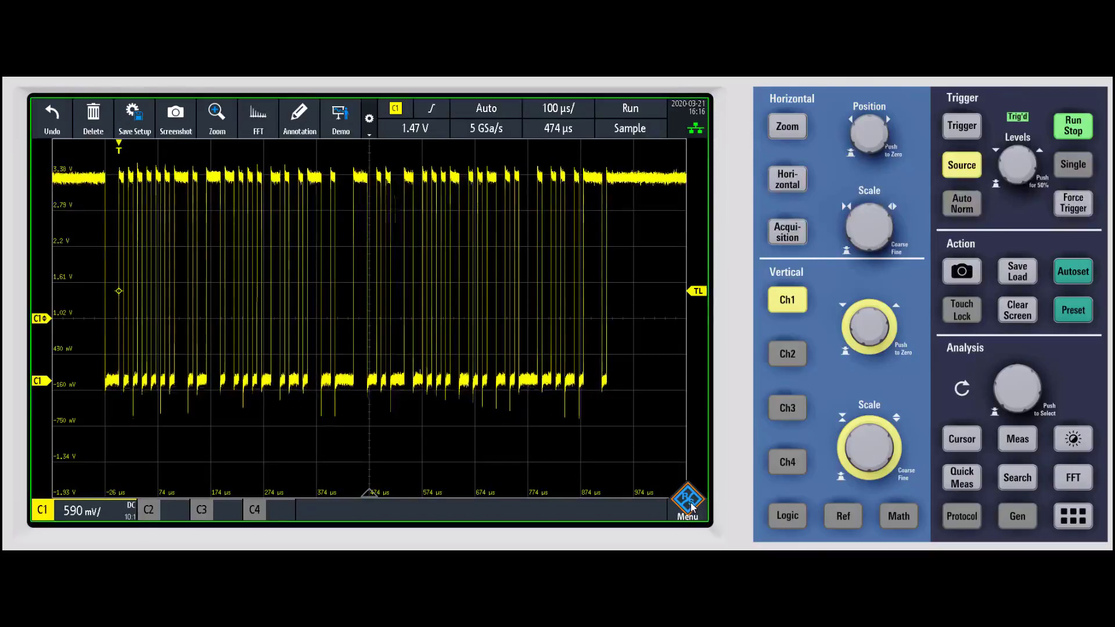
Step: Keep bus B1 selected in the Protocol settings and list its bus types (SPI, I2C, UART, CAN)
{"action": "left_click", "coordinate": [962, 519]}
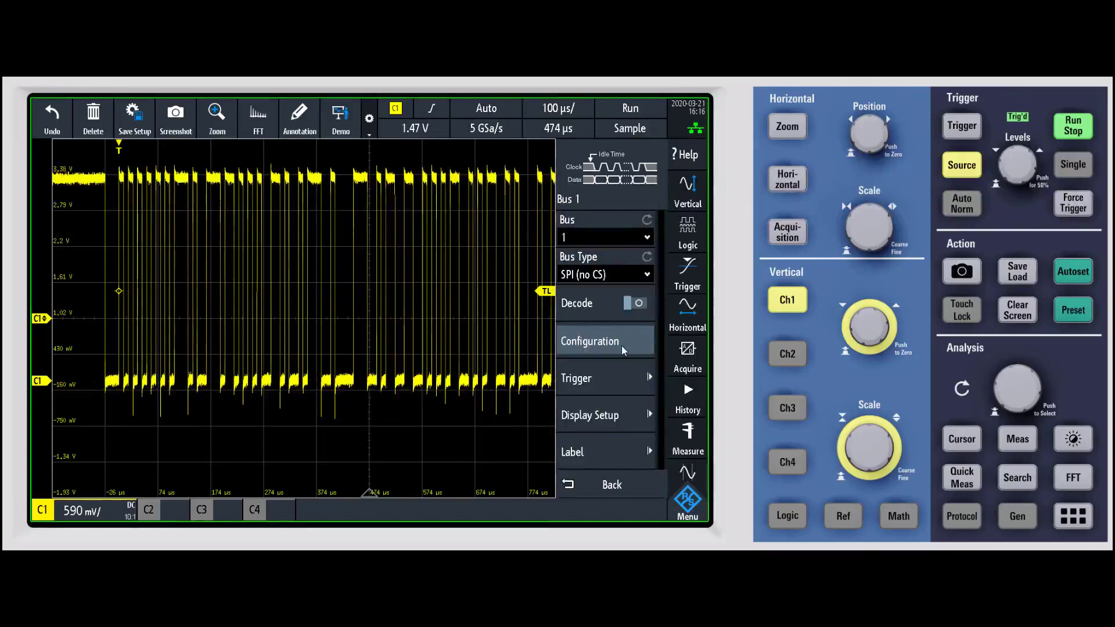
{"action": "left_click", "coordinate": [648, 238]}
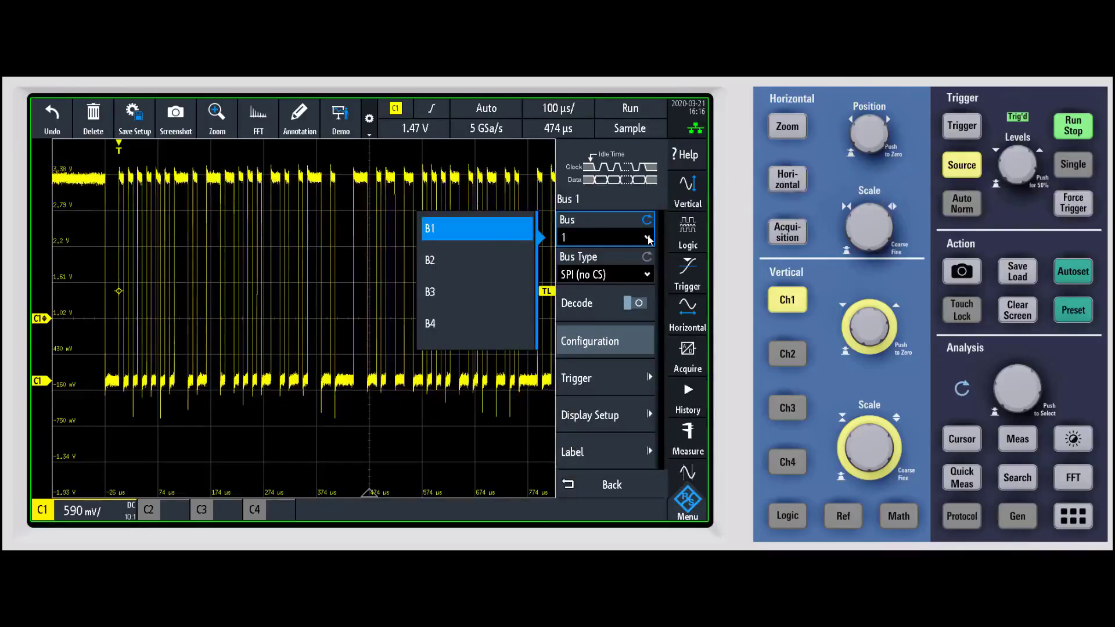
{"action": "key", "text": "Down"}
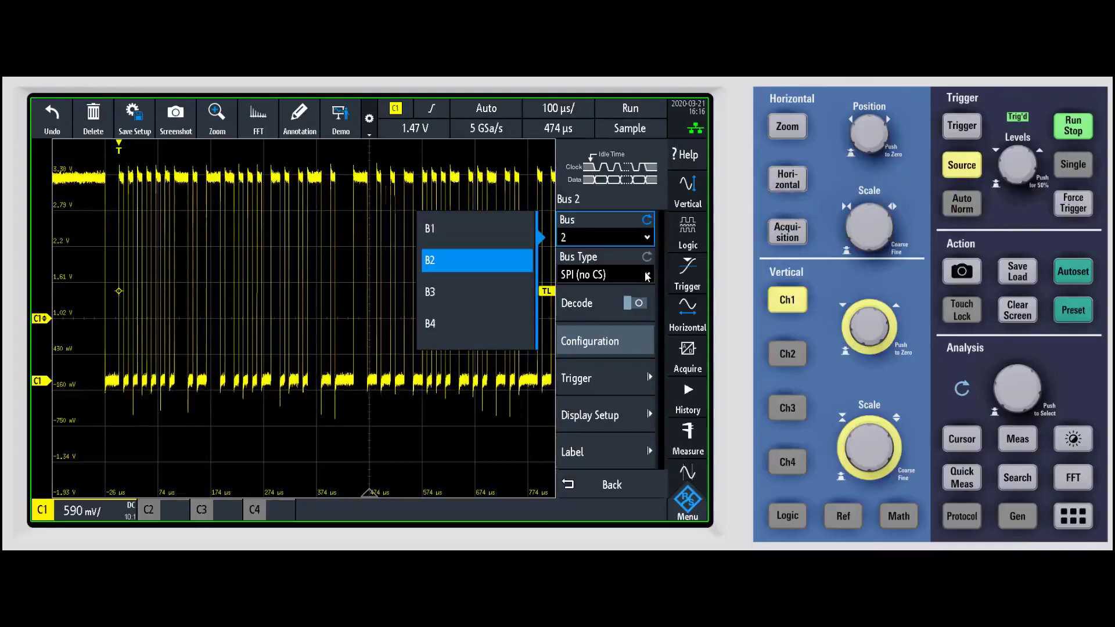
{"action": "left_click", "coordinate": [471, 230]}
{"action": "left_click", "coordinate": [632, 280]}
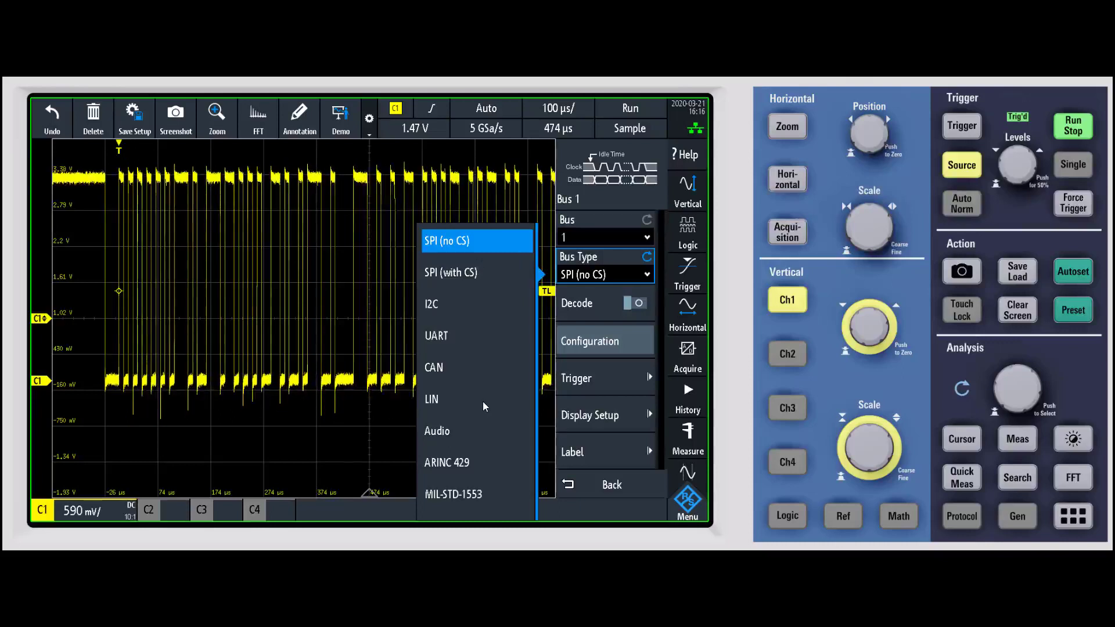
{"action": "left_click", "coordinate": [477, 241]}
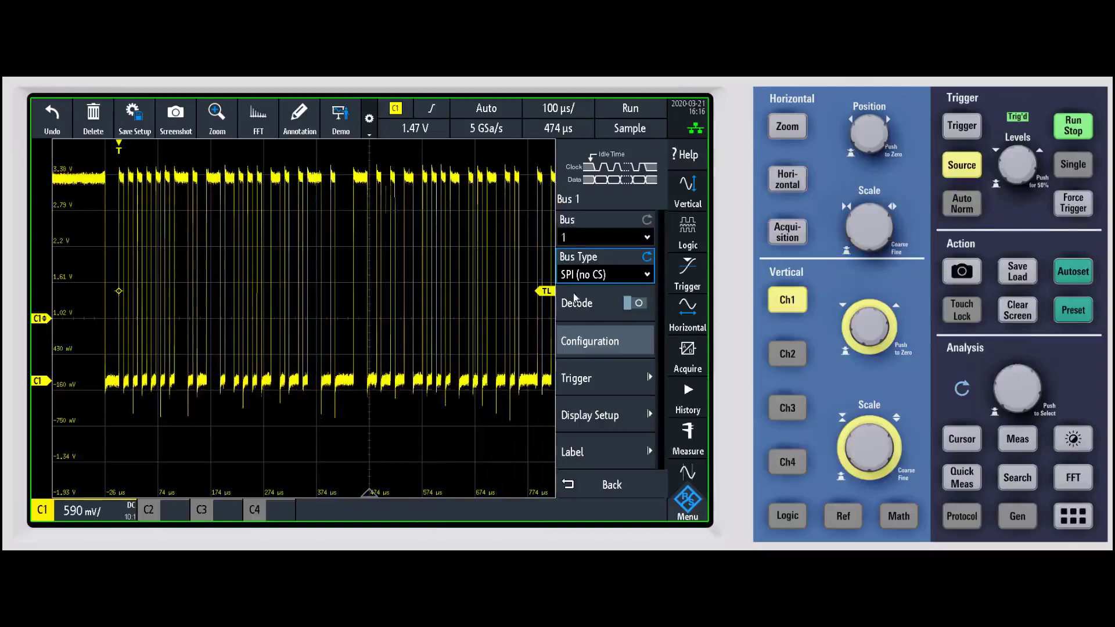
{"action": "left_click", "coordinate": [630, 275]}
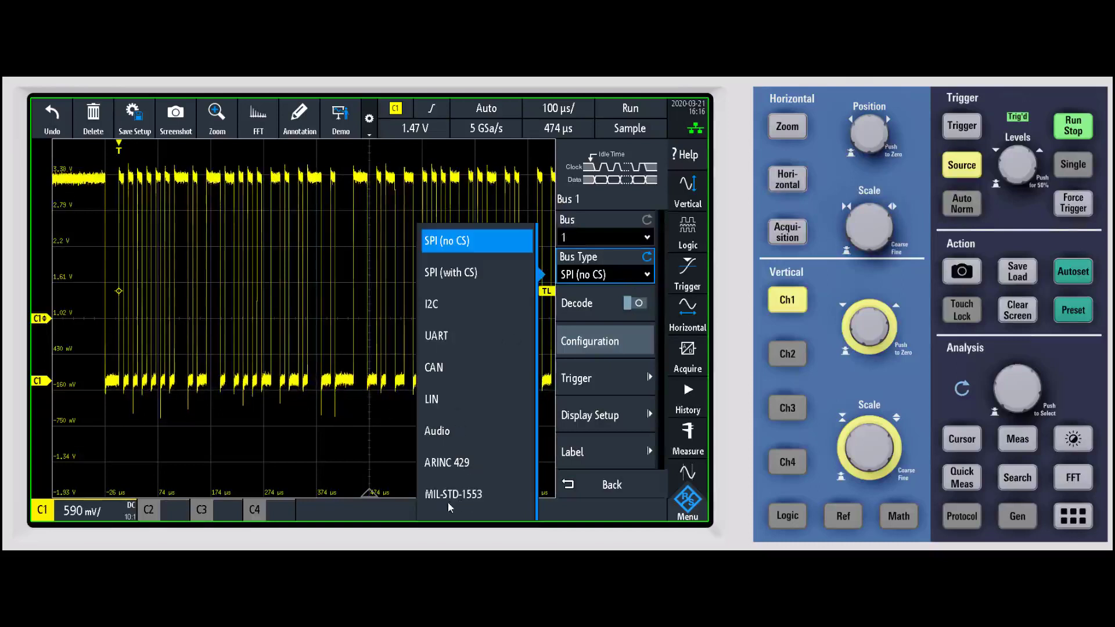
Step: Make bus B1 a UART bus and set its predefined bit rate to 115.2 kBit/s
{"action": "left_click", "coordinate": [445, 335]}
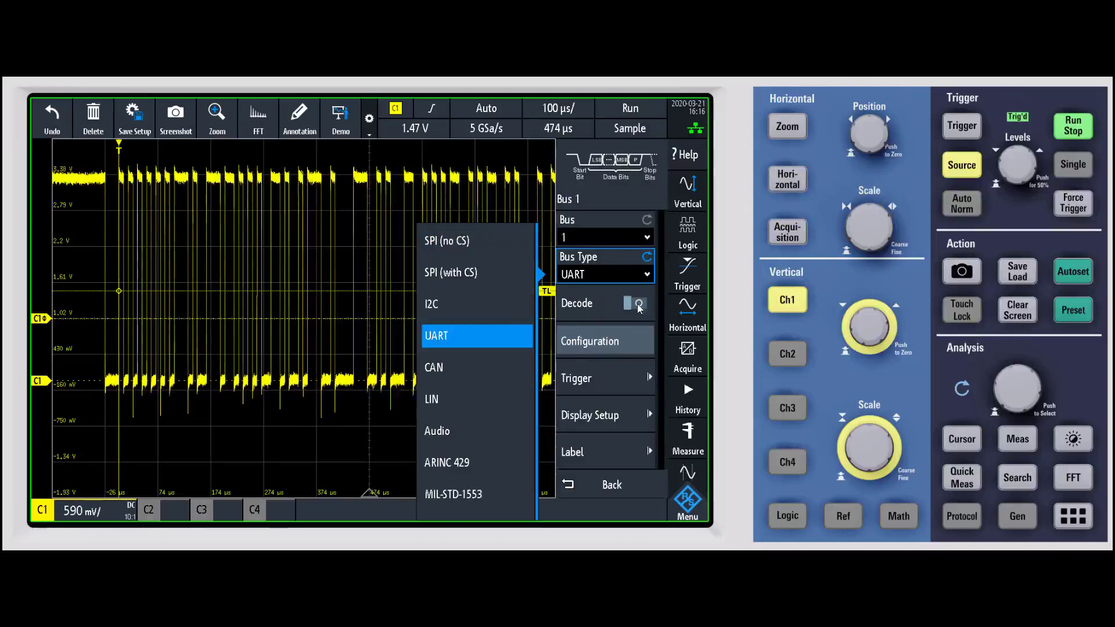
{"action": "left_click", "coordinate": [562, 341]}
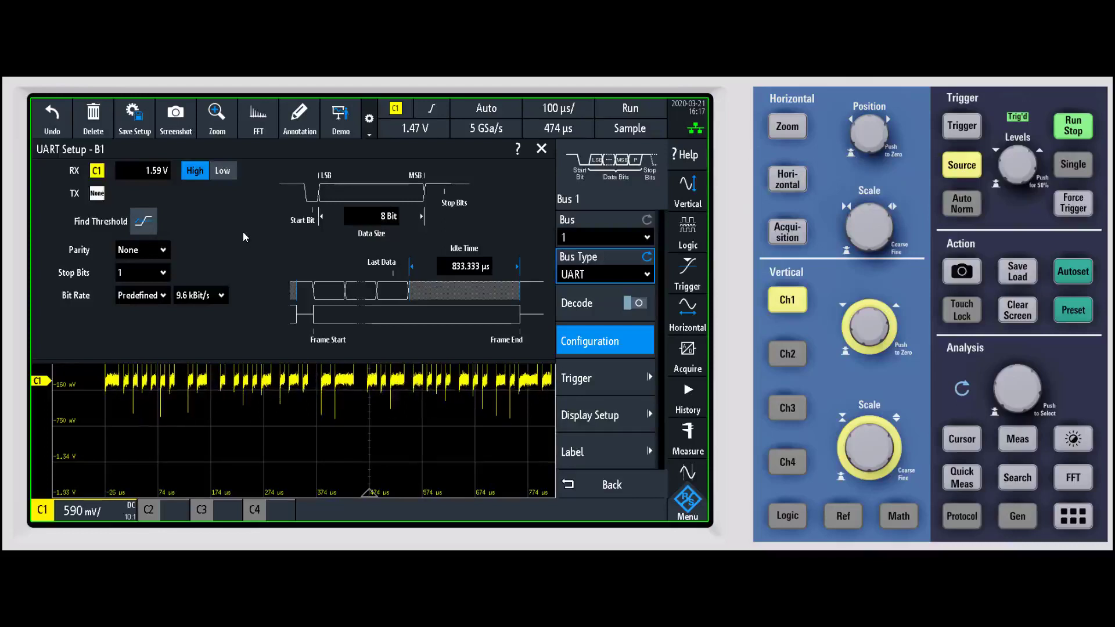
{"action": "left_click", "coordinate": [221, 297]}
{"action": "scroll", "coordinate": [239, 405], "scroll_direction": "down", "scroll_amount": 5}
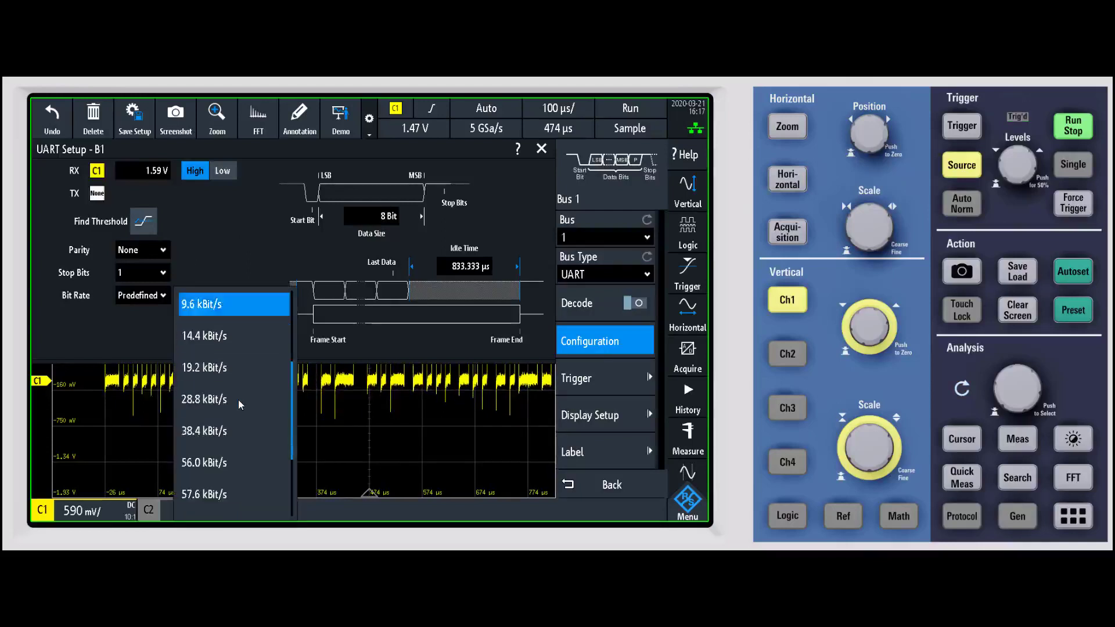
{"action": "key", "text": "Return"}
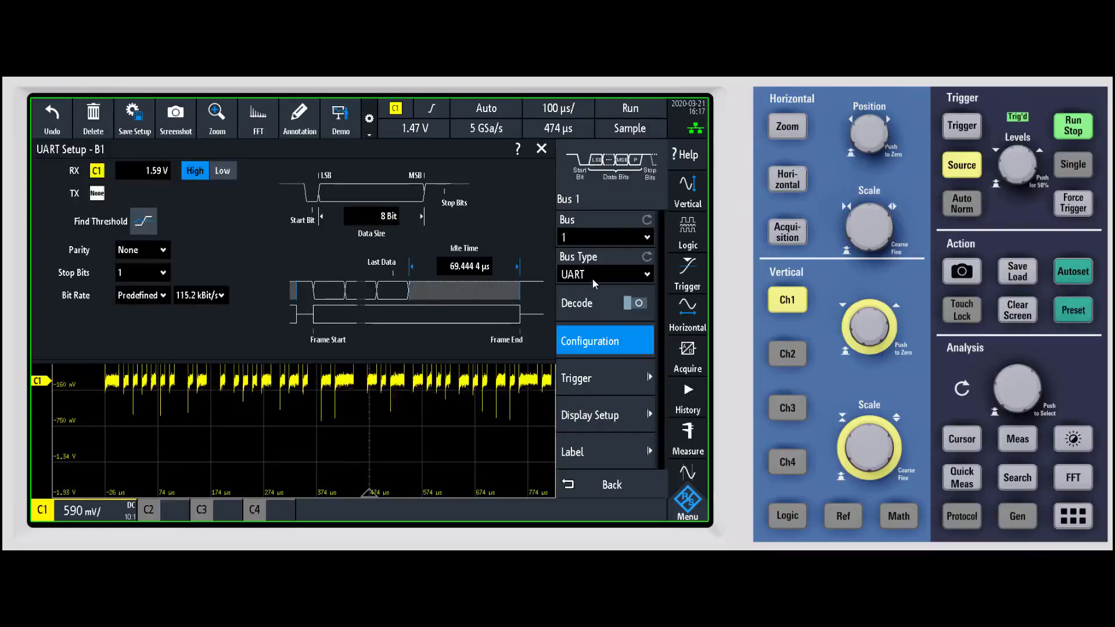
Step: Turn on UART decoding, close setup, and place an enlarged B1 row below channel 1
{"action": "left_click", "coordinate": [638, 304]}
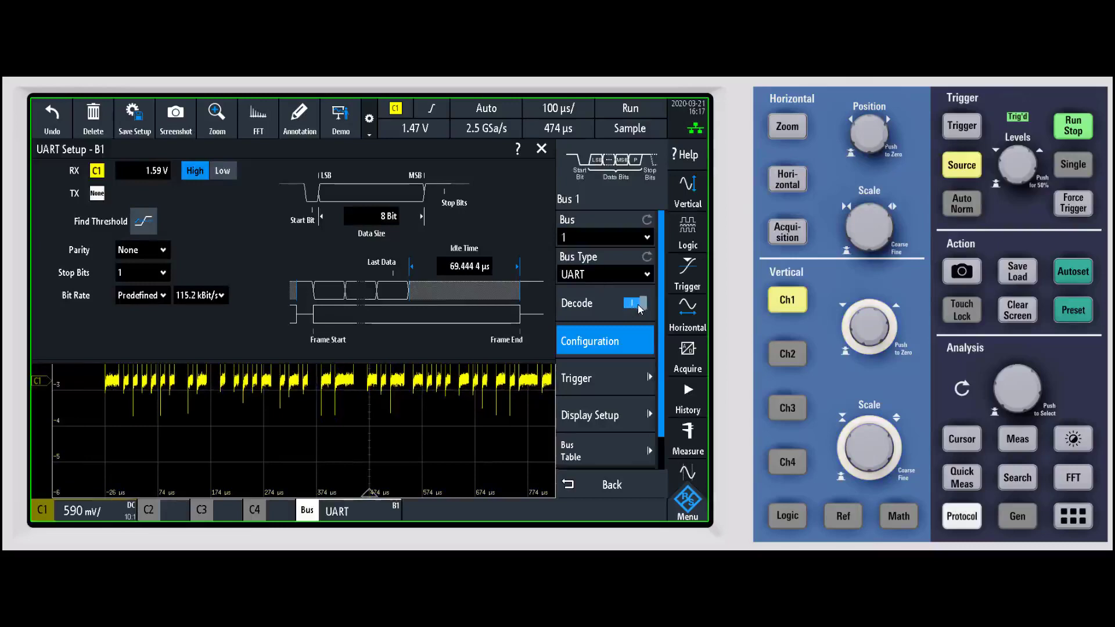
{"action": "left_click", "coordinate": [692, 506]}
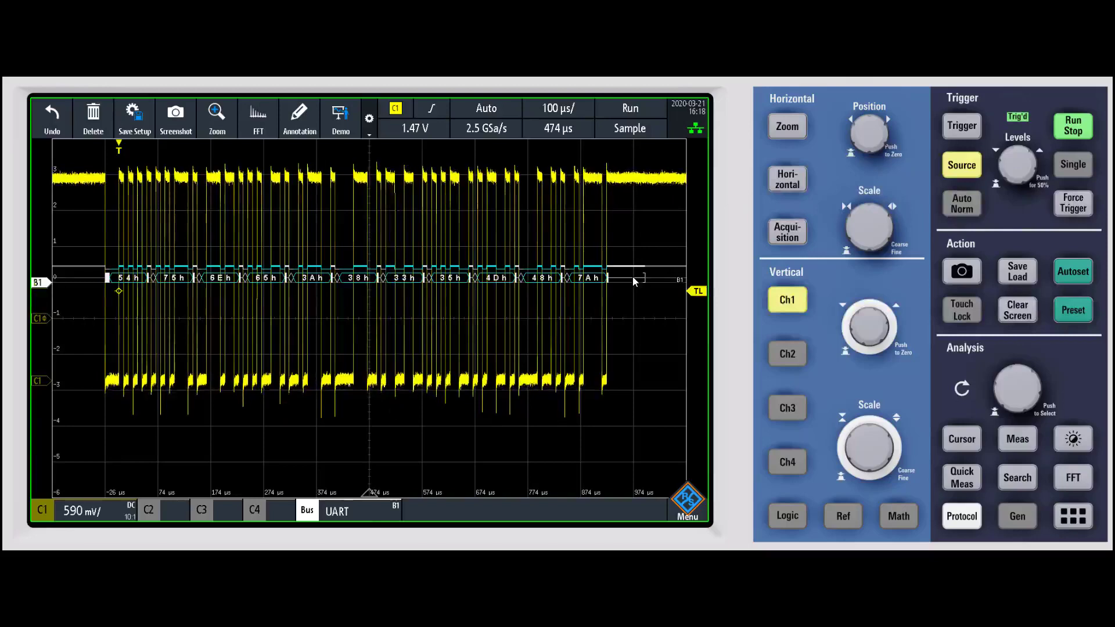
{"action": "left_click_drag", "start_coordinate": [636, 292], "coordinate": [629, 448]}
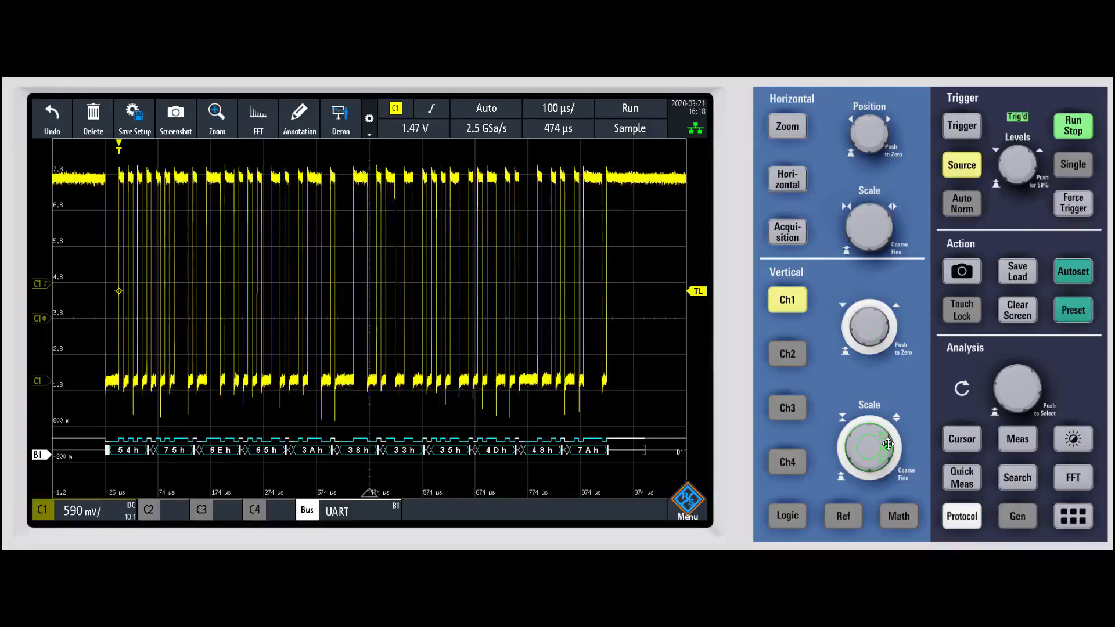
{"action": "scroll", "coordinate": [888, 444], "scroll_direction": "up", "scroll_amount": 2}
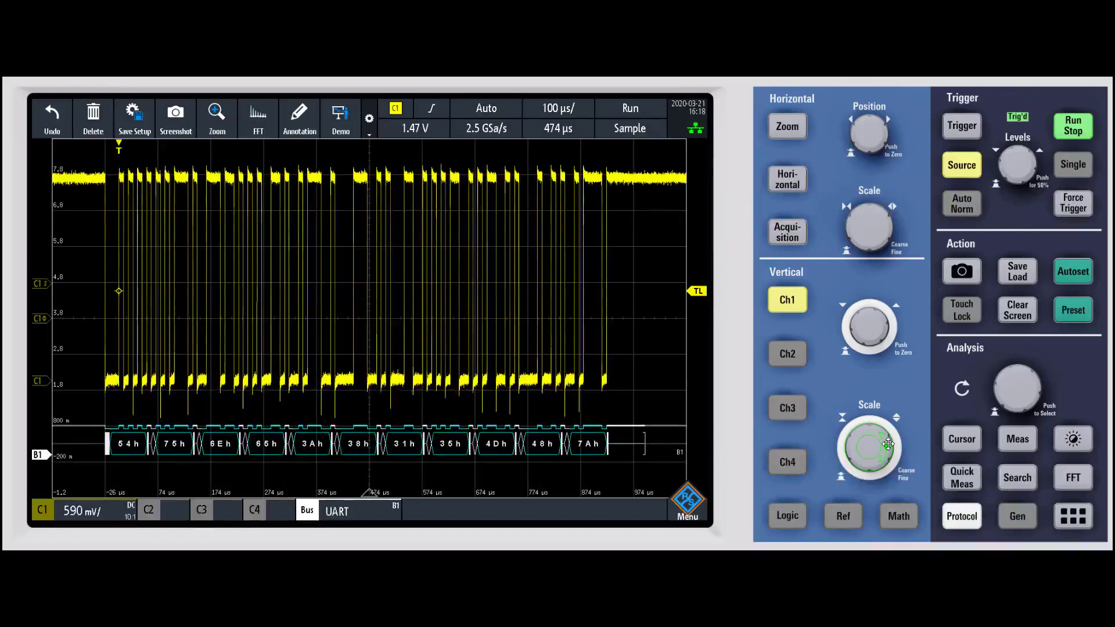
Step: Change the B1 decode display format from hex to ASCII, showing 'Tune:' and a frequency
{"action": "left_click", "coordinate": [688, 500]}
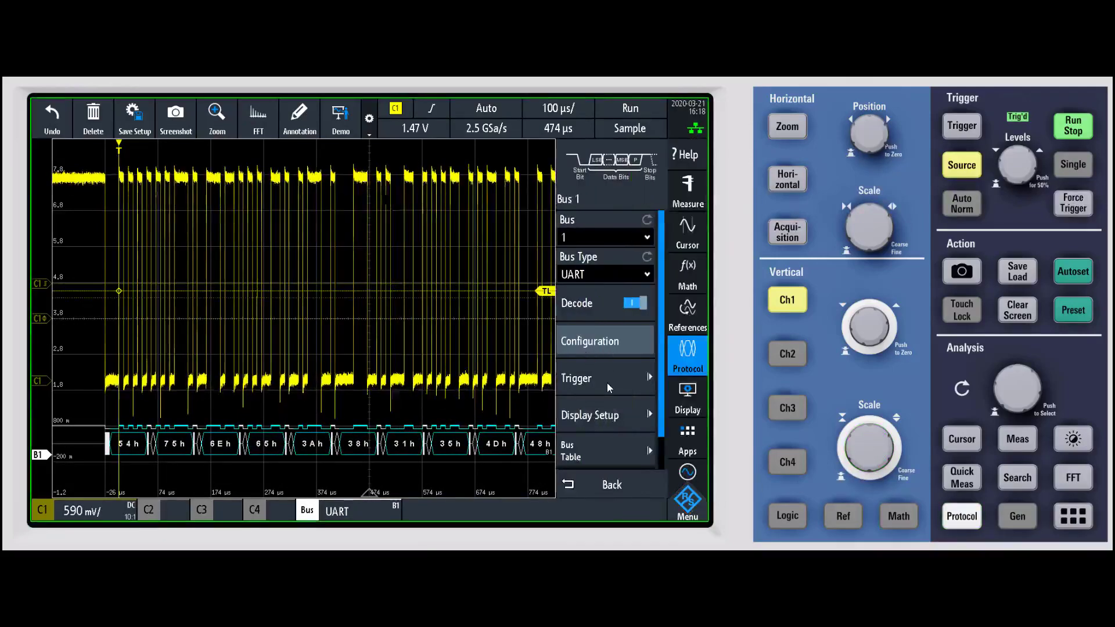
{"action": "left_click", "coordinate": [612, 416]}
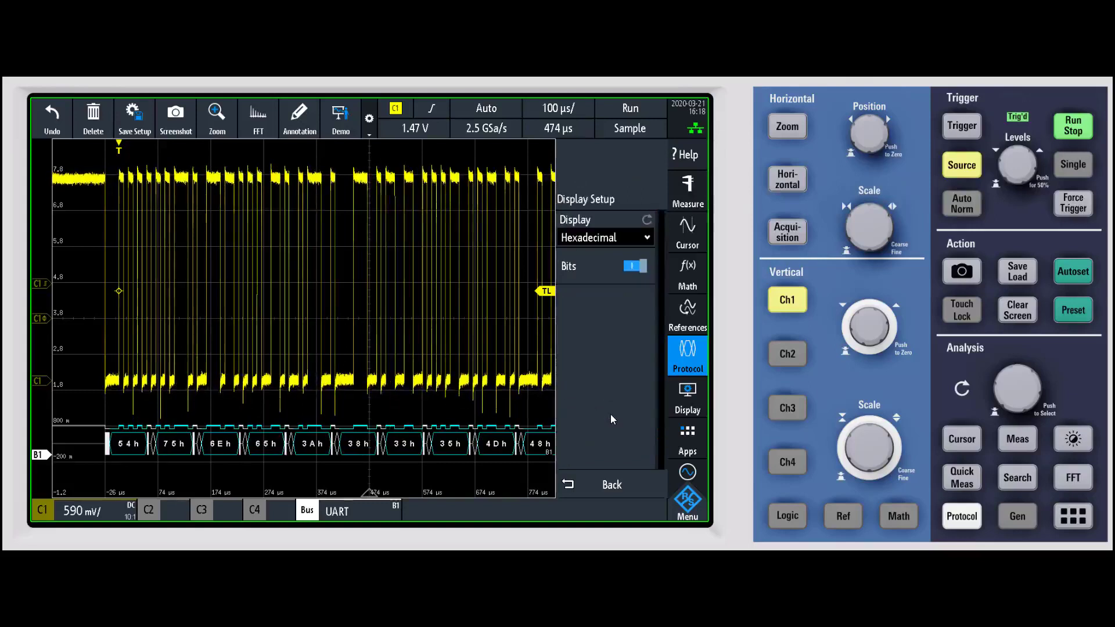
{"action": "left_click", "coordinate": [637, 239]}
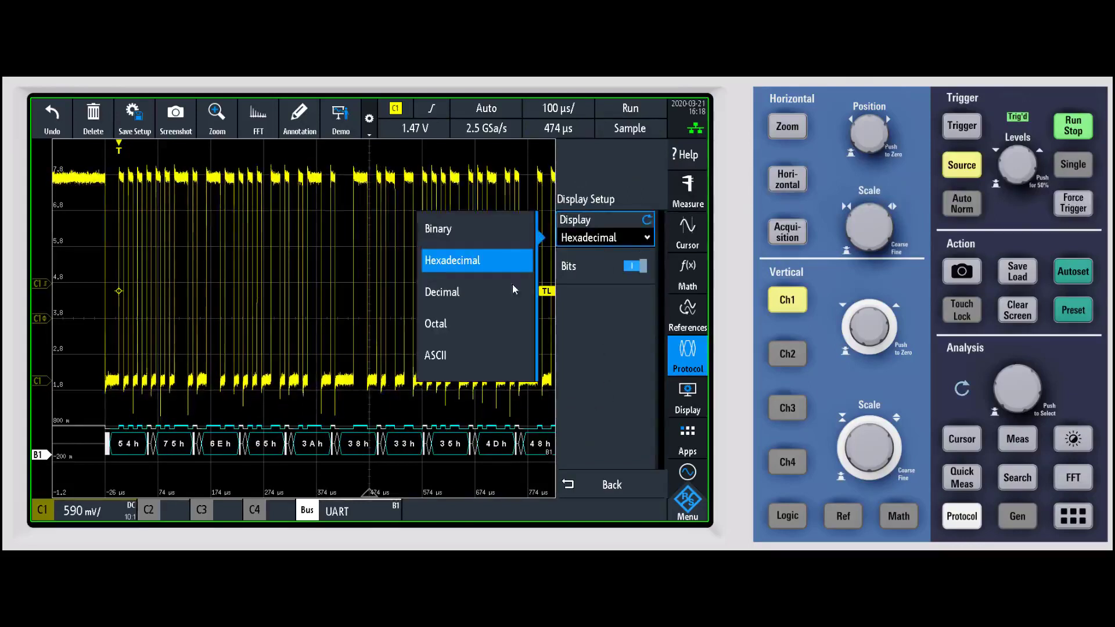
{"action": "left_click", "coordinate": [442, 357]}
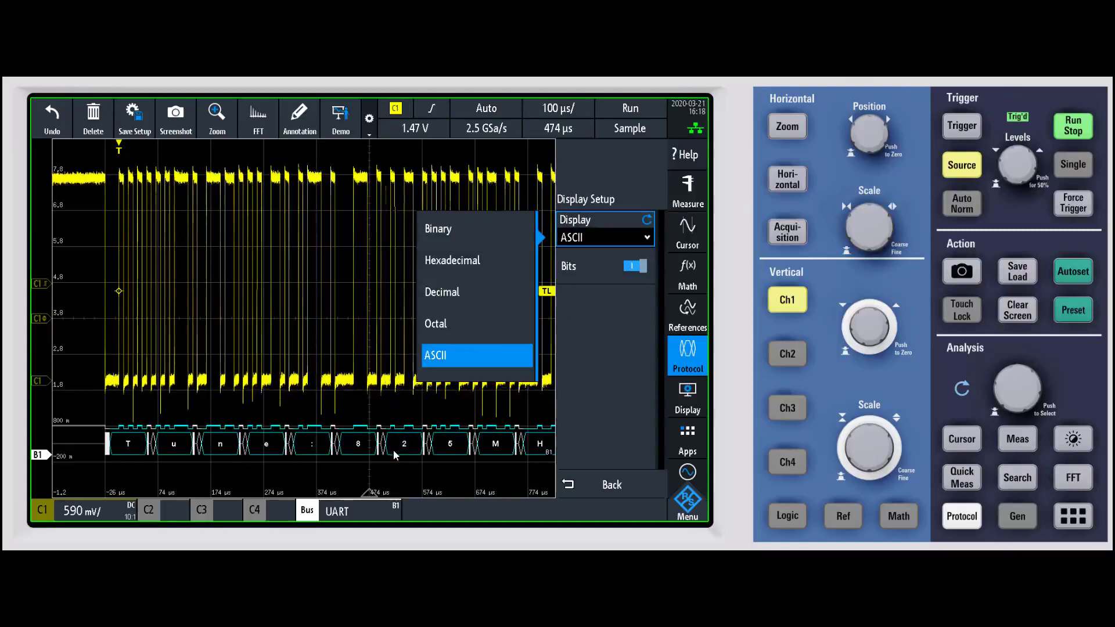
{"action": "left_click", "coordinate": [478, 458]}
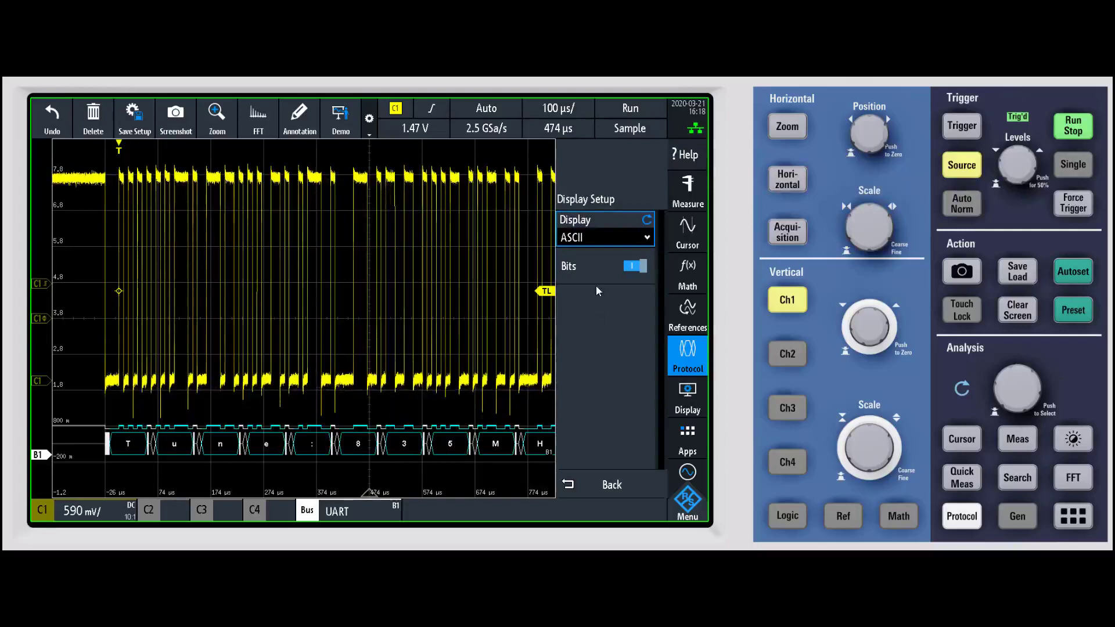
{"action": "left_click", "coordinate": [614, 235]}
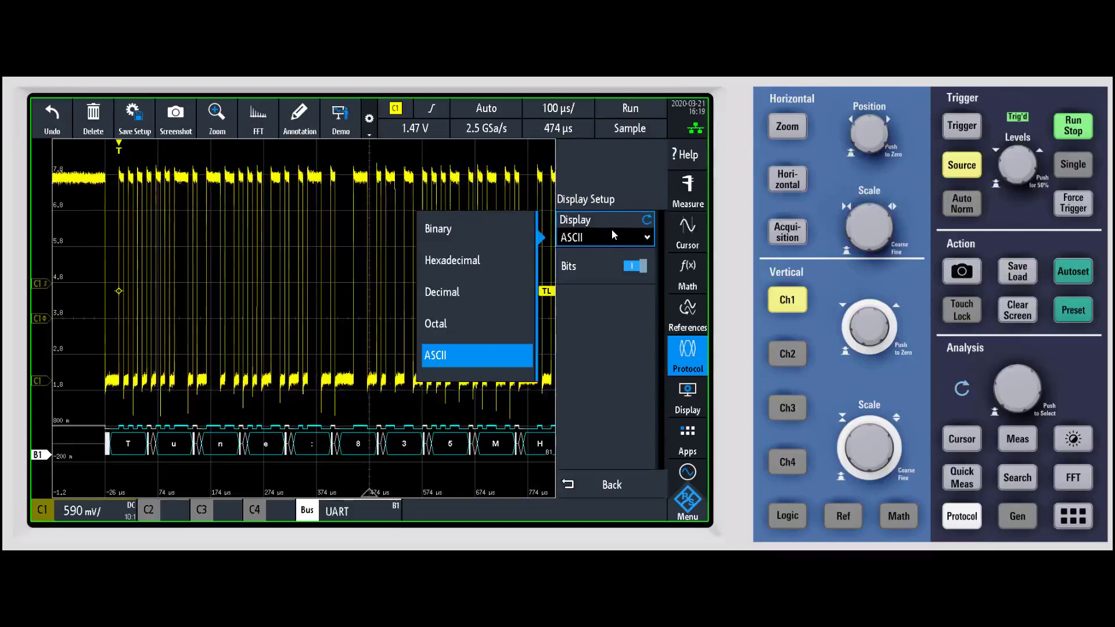
Step: Keep ASCII, toggle the Bits line off and on, and return to the Bus 1 menu
{"action": "left_click", "coordinate": [638, 267]}
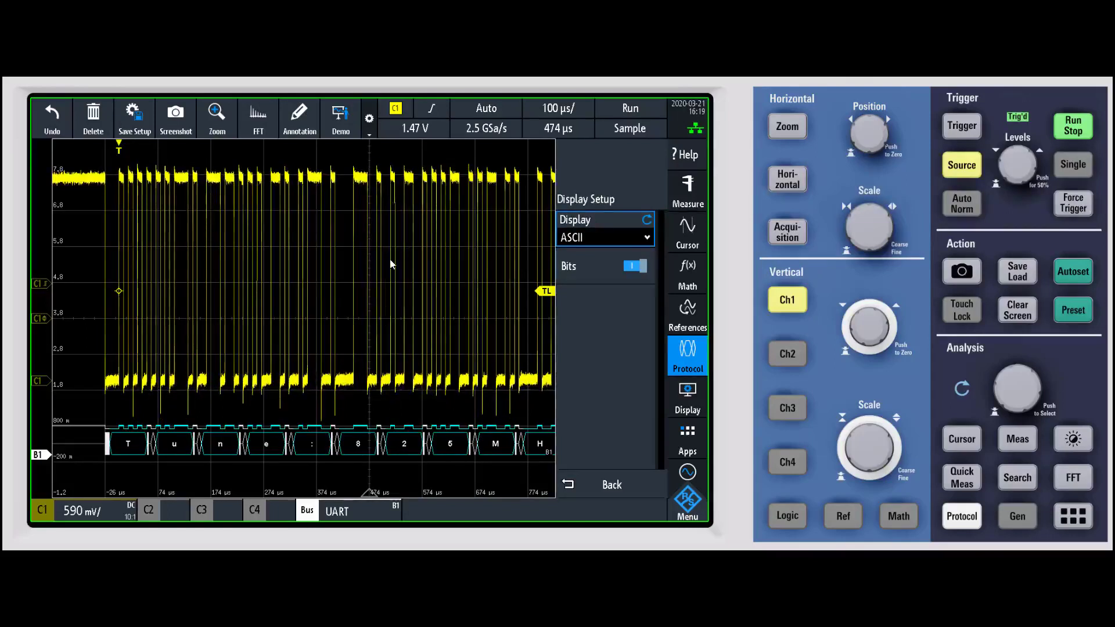
{"action": "left_click", "coordinate": [637, 268]}
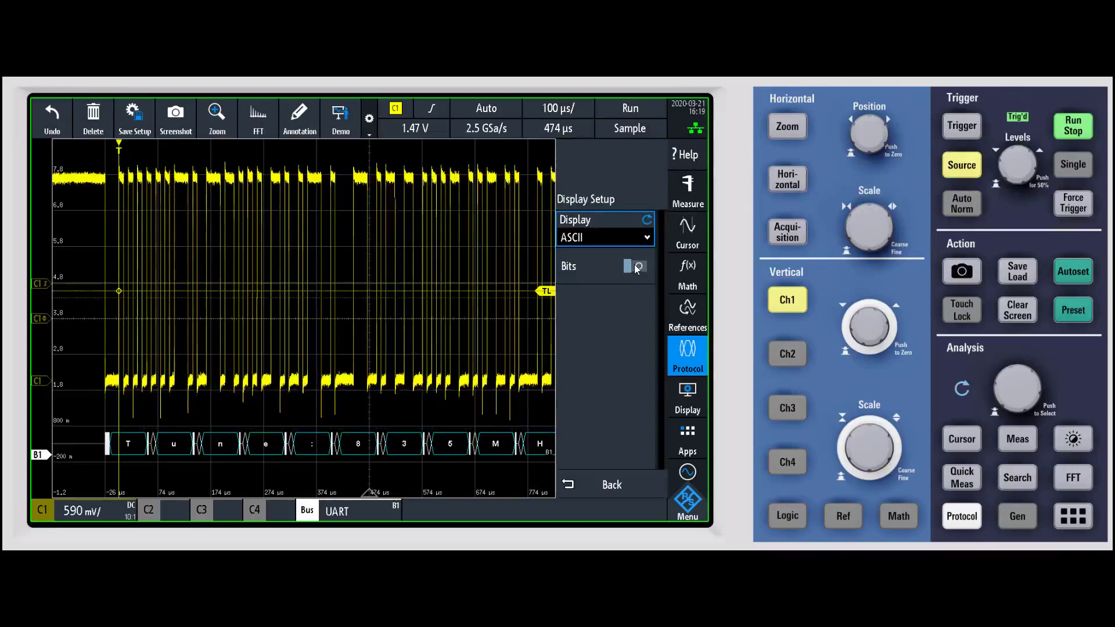
{"action": "left_click", "coordinate": [637, 267]}
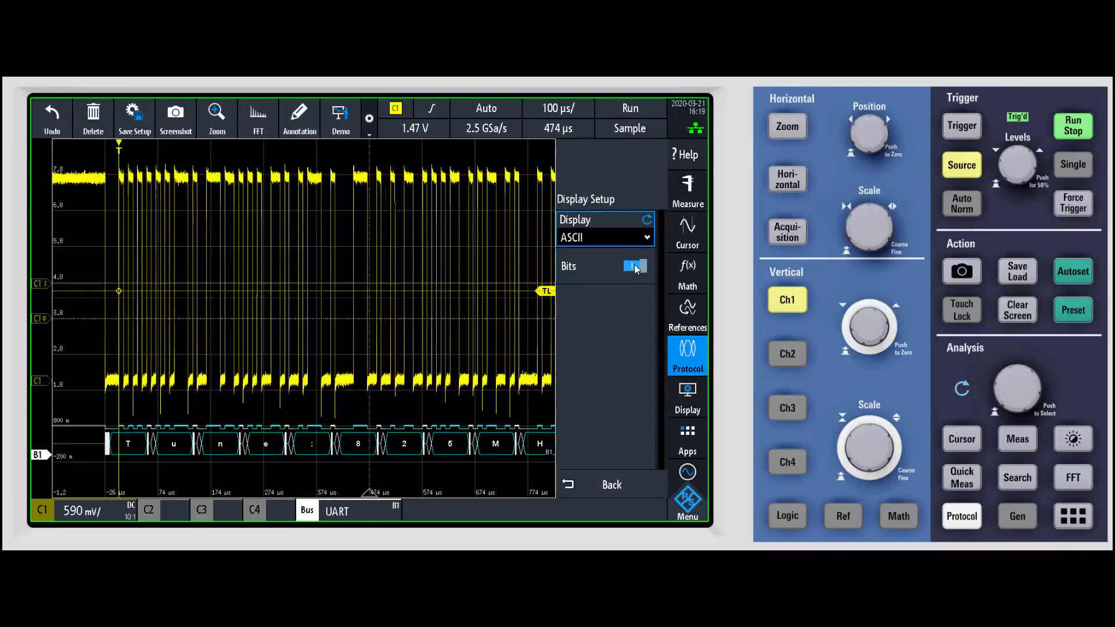
{"action": "left_click", "coordinate": [612, 488]}
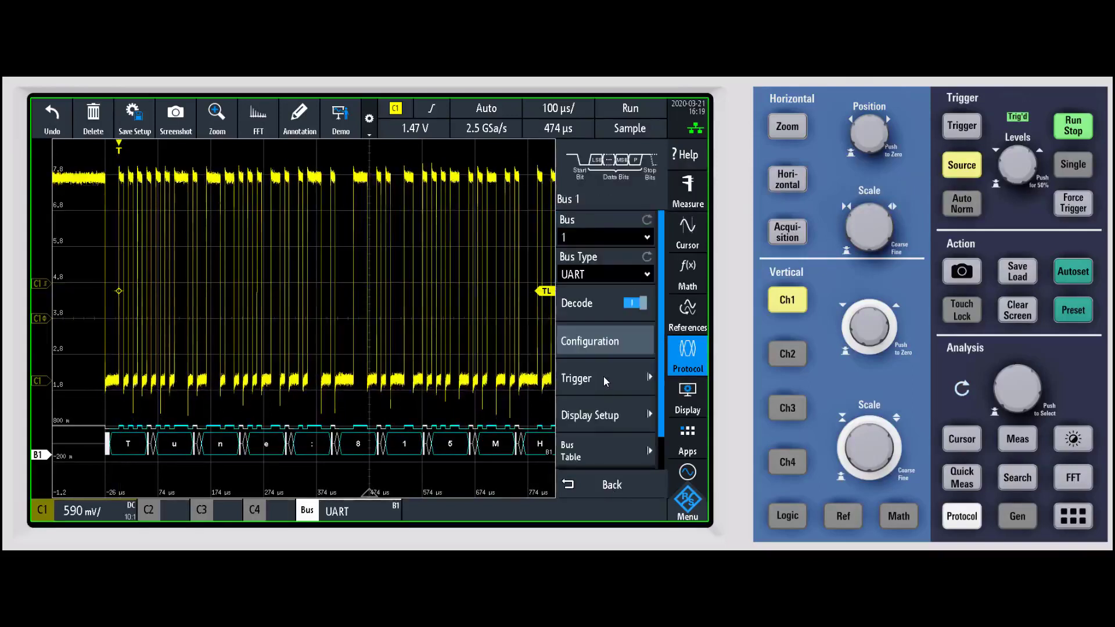
{"action": "left_click", "coordinate": [604, 379]}
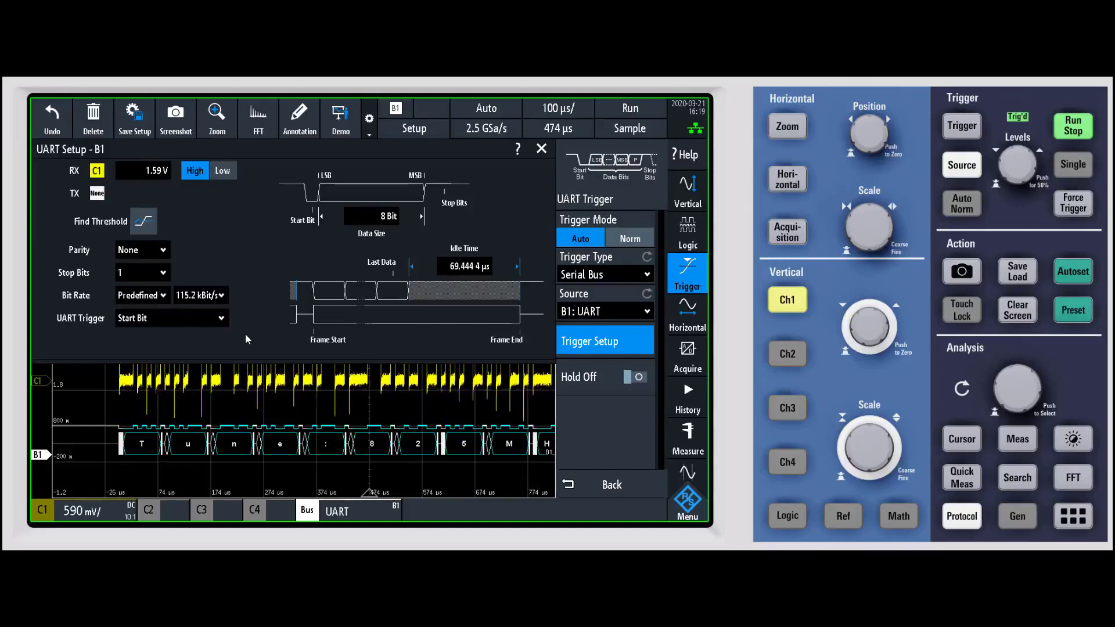
{"action": "left_click", "coordinate": [221, 319]}
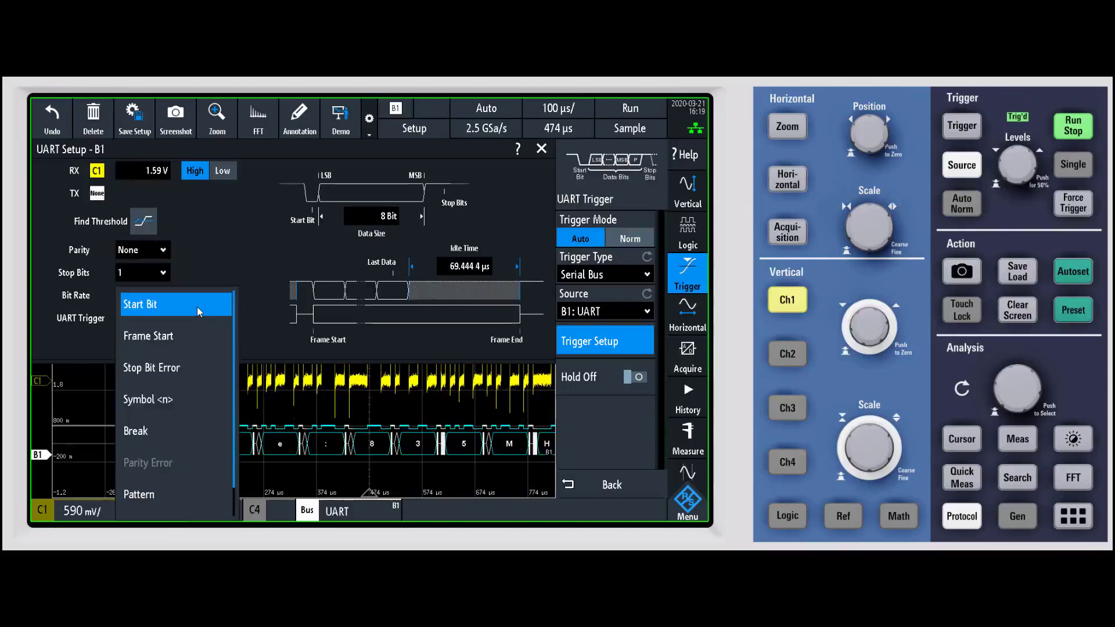
{"action": "left_click", "coordinate": [191, 336]}
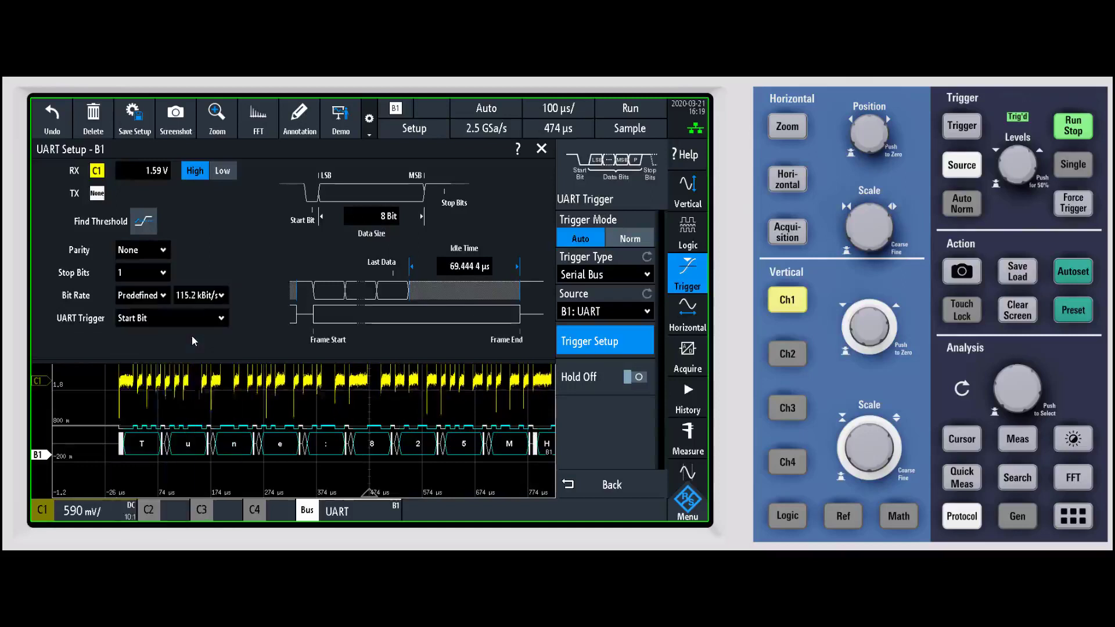
{"action": "left_click", "coordinate": [222, 320]}
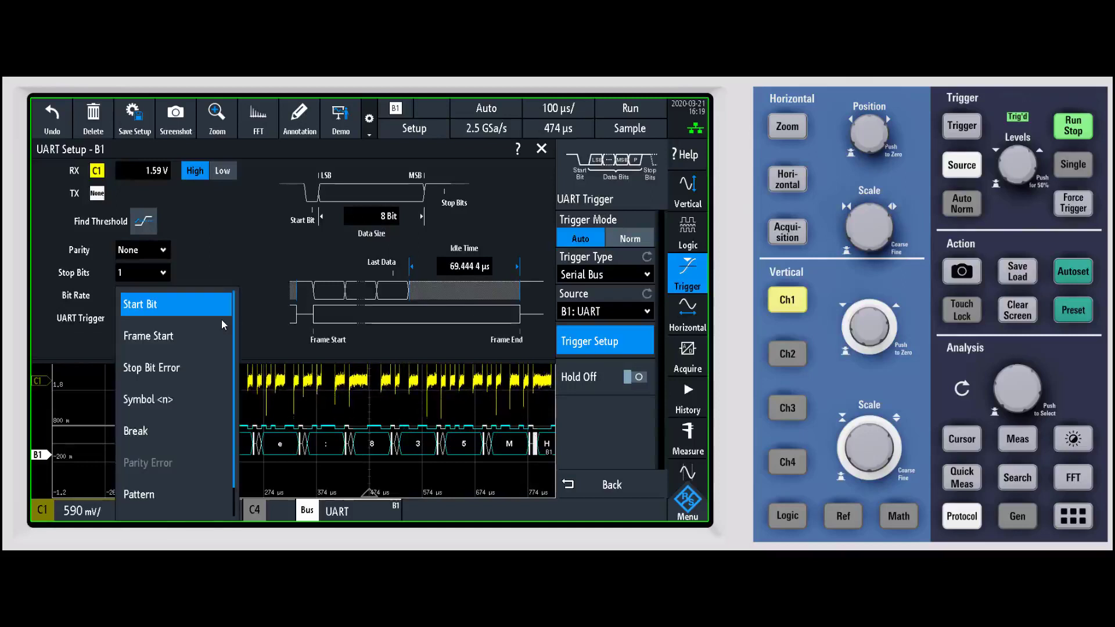
{"action": "left_click", "coordinate": [221, 320]}
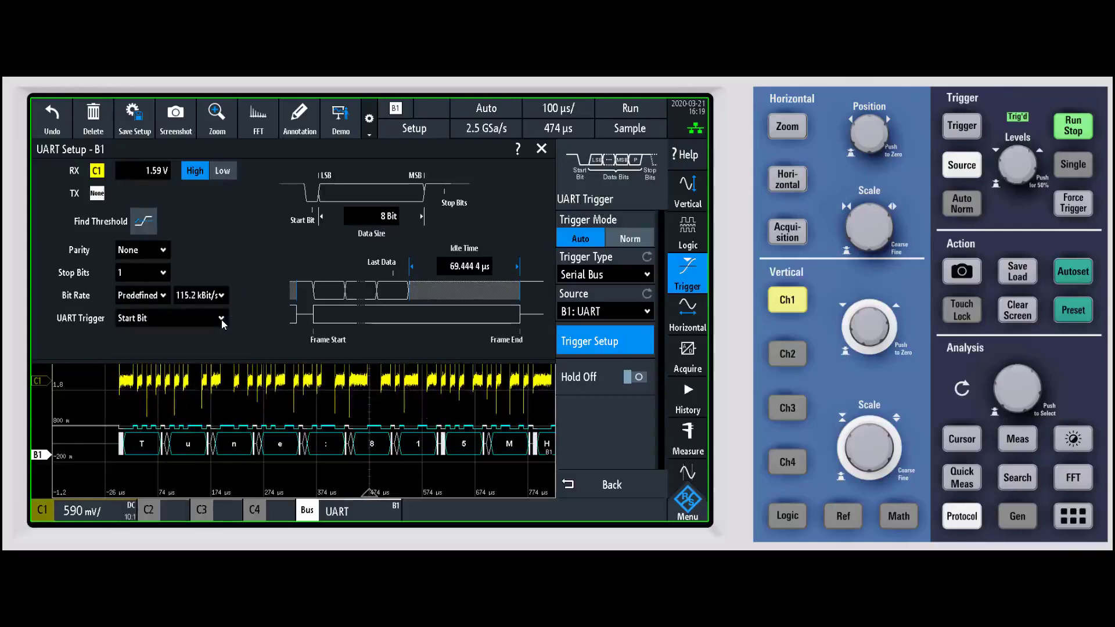
{"action": "left_click", "coordinate": [222, 320]}
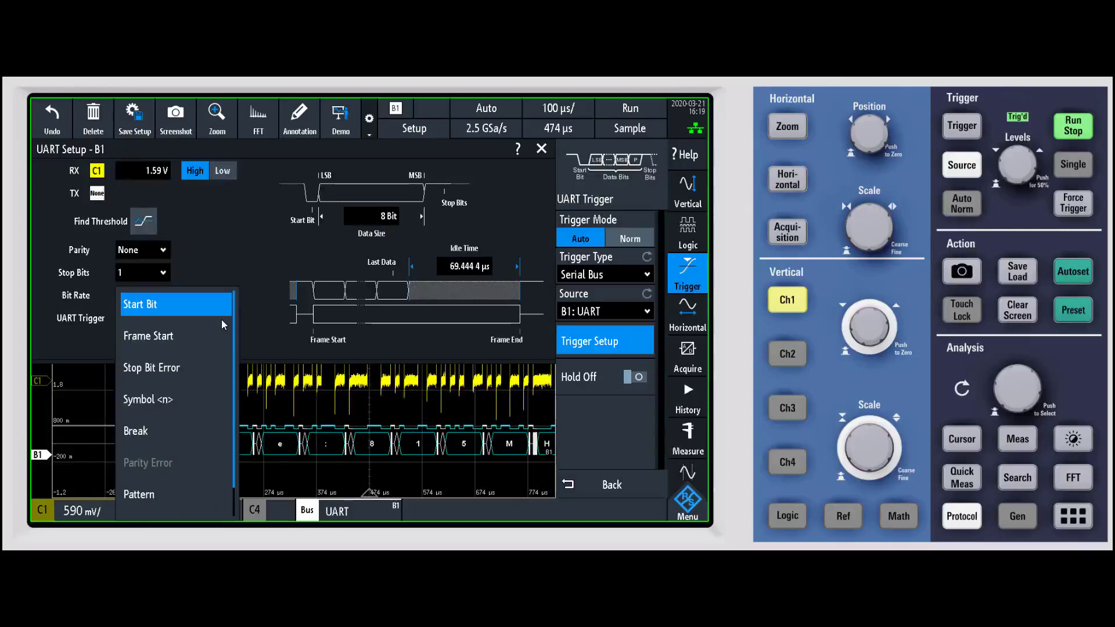
{"action": "left_click", "coordinate": [263, 290]}
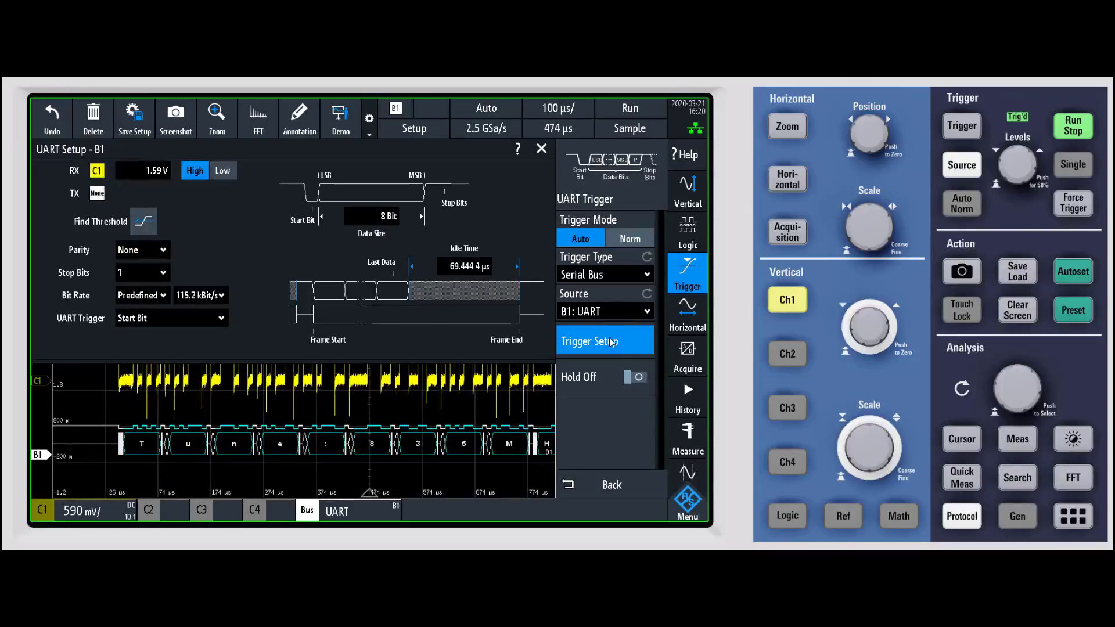
Step: Enable the full-width B1 bus table and drag its divider up to make it taller
{"action": "left_click", "coordinate": [607, 386]}
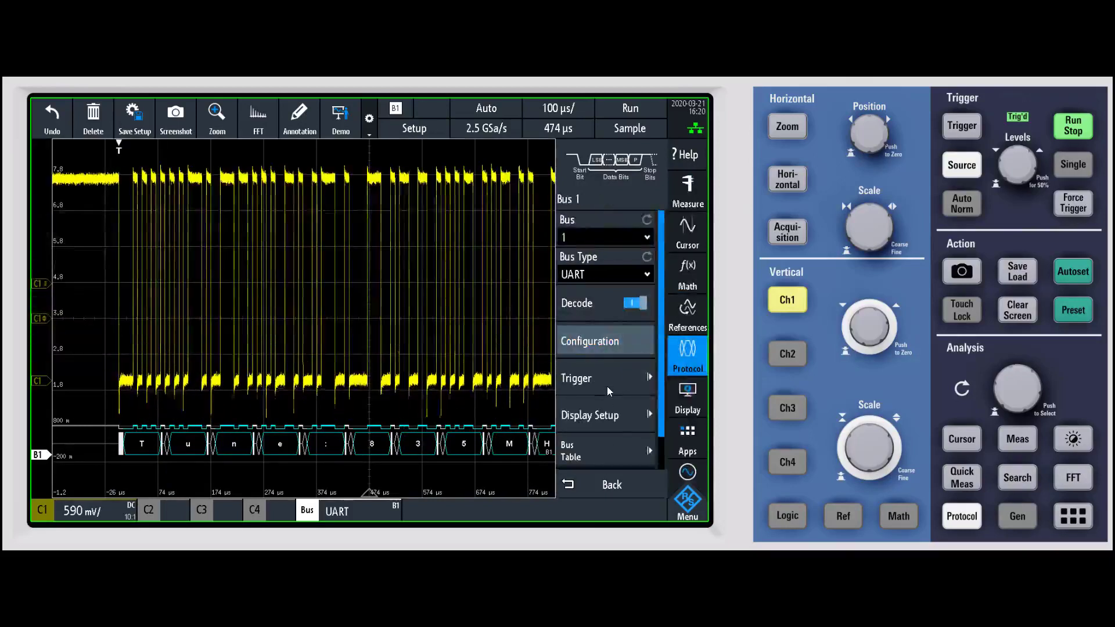
{"action": "left_click", "coordinate": [611, 452]}
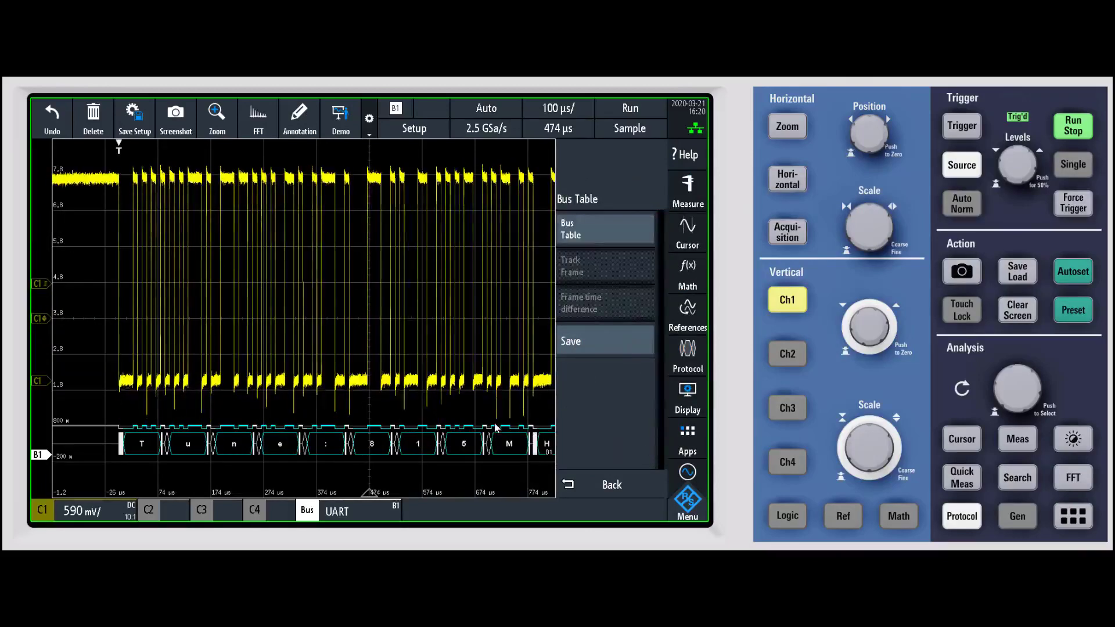
{"action": "left_click", "coordinate": [616, 226]}
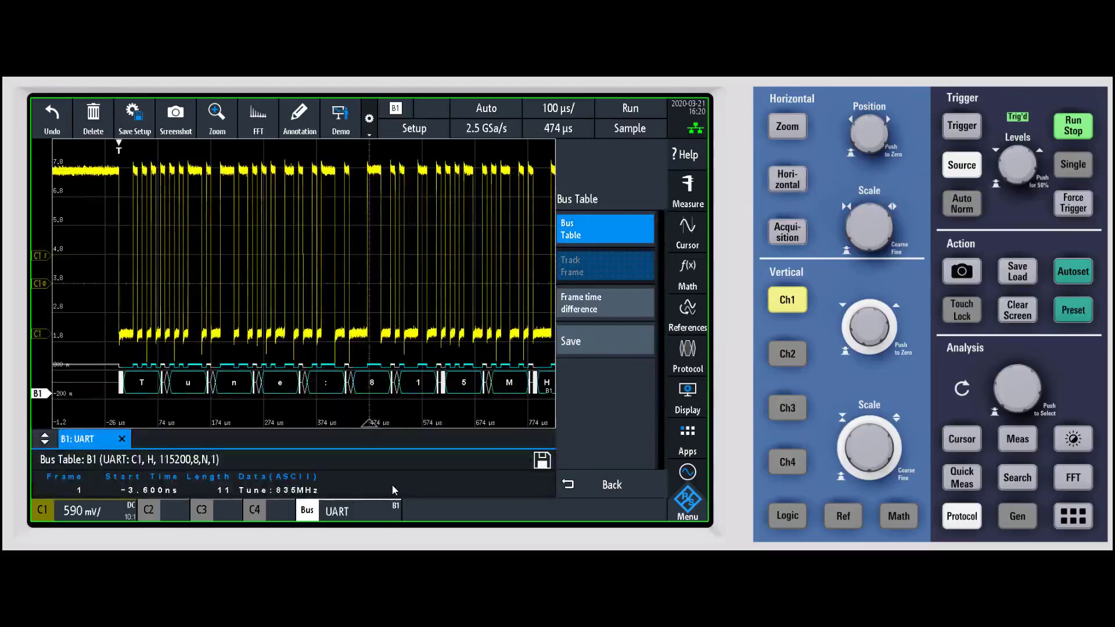
{"action": "left_click", "coordinate": [438, 487]}
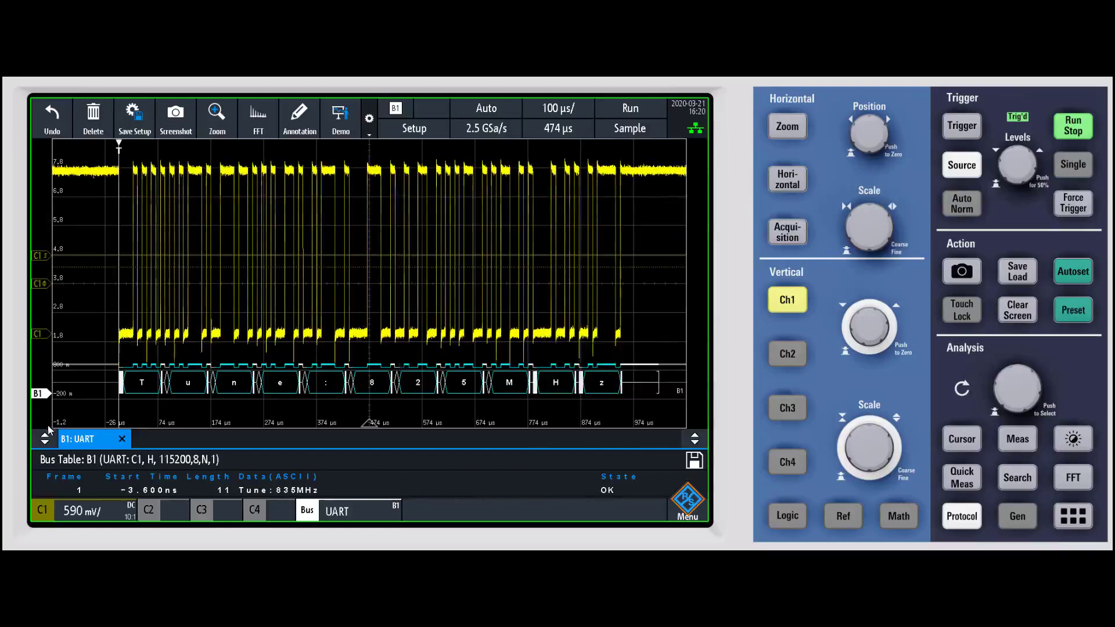
{"action": "left_click_drag", "start_coordinate": [44, 438], "coordinate": [44, 380]}
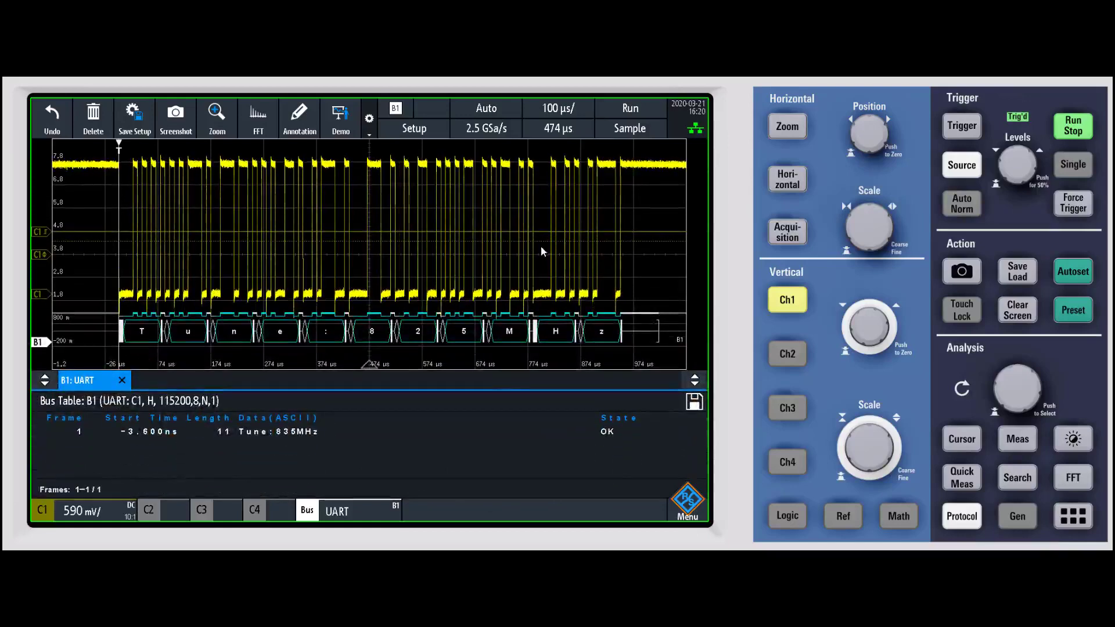